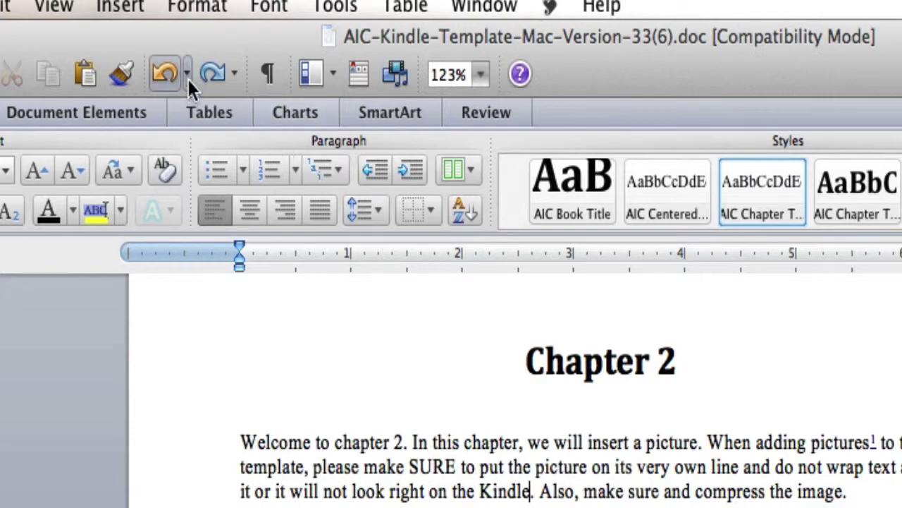
Step: Place the cursor right after 'Kindle' and open the Footnote and Endnote settings from the Insert menu
{"action": "left_click", "coordinate": [121, 7]}
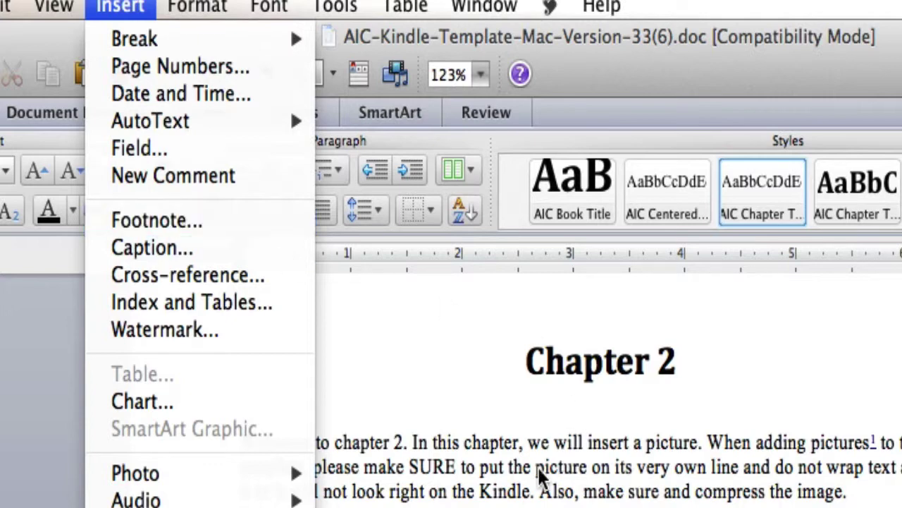
{"action": "left_click", "coordinate": [529, 492]}
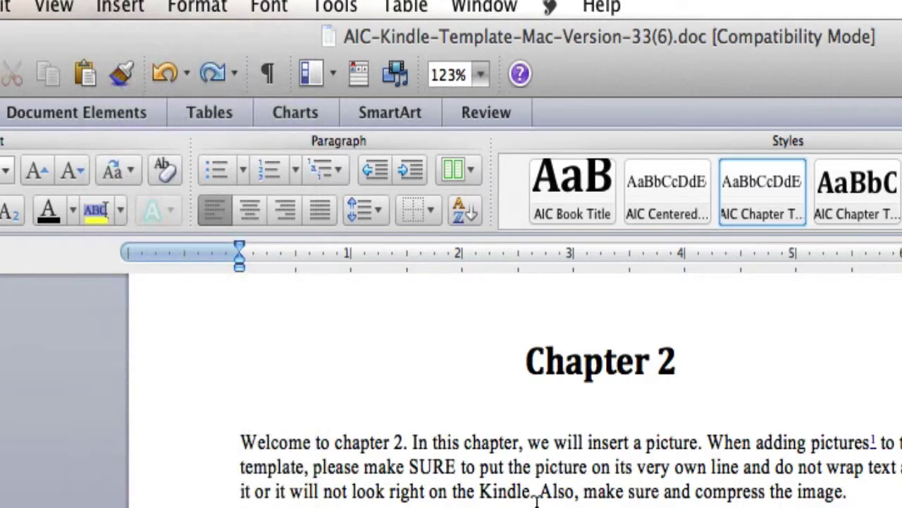
{"action": "left_click", "coordinate": [133, 13]}
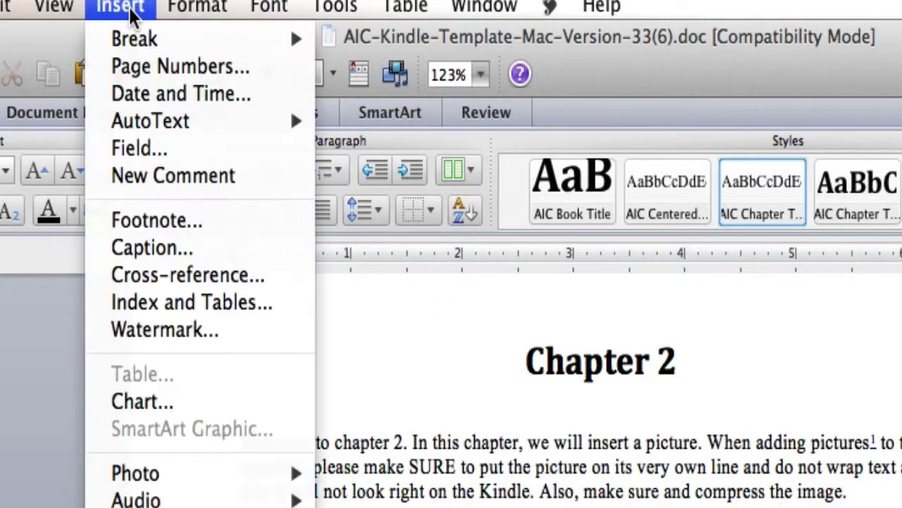
Step: Insert footnote 2 after 'Kindle', keeping it at the bottom of the page with 1, 2, 3 numbering
{"action": "left_click", "coordinate": [196, 225]}
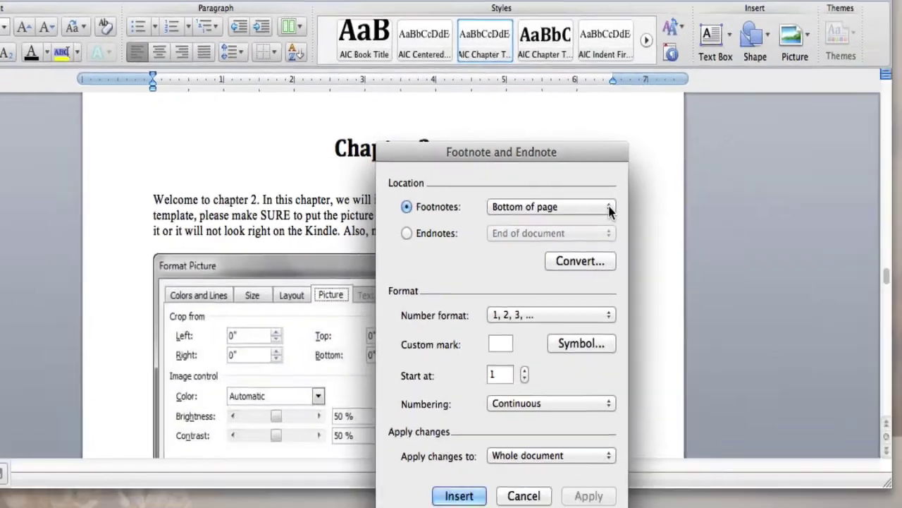
{"action": "left_click", "coordinate": [583, 197]}
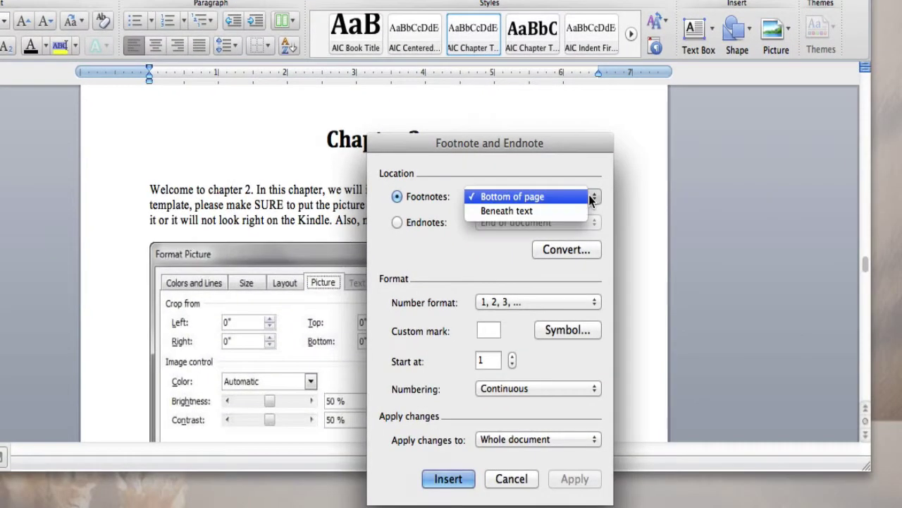
{"action": "left_click", "coordinate": [523, 172]}
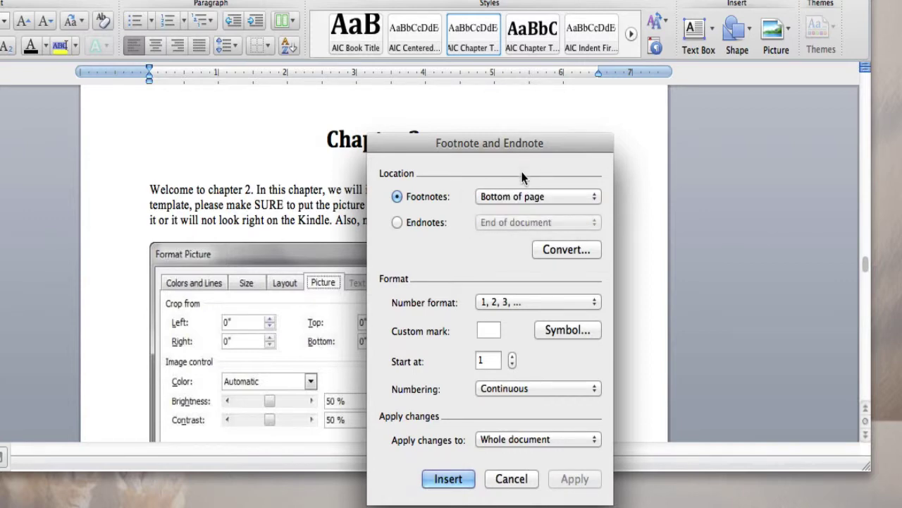
{"action": "mouse_move", "coordinate": [465, 294]}
{"action": "left_mouse_down"}
{"action": "mouse_move", "coordinate": [384, 283]}
{"action": "mouse_move", "coordinate": [416, 314]}
{"action": "mouse_move", "coordinate": [596, 313]}
{"action": "mouse_move", "coordinate": [499, 289]}
{"action": "left_mouse_up"}
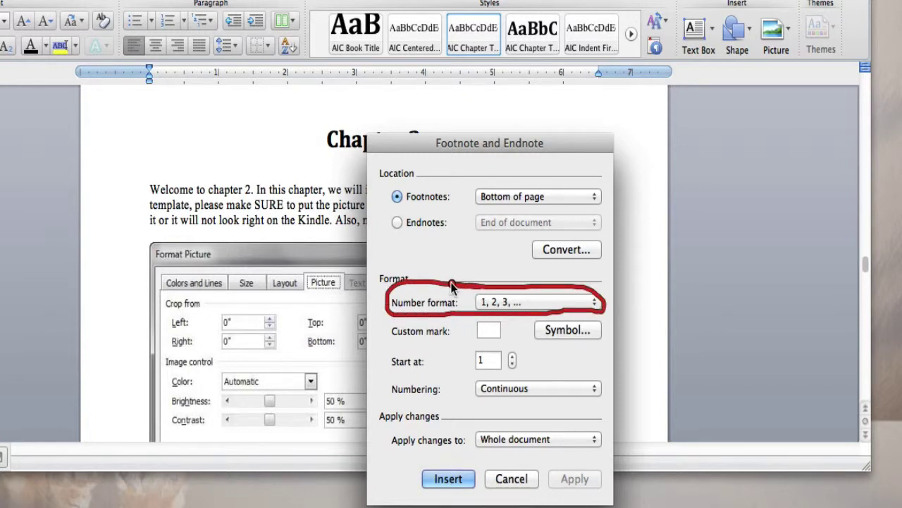
{"action": "left_click", "coordinate": [449, 479]}
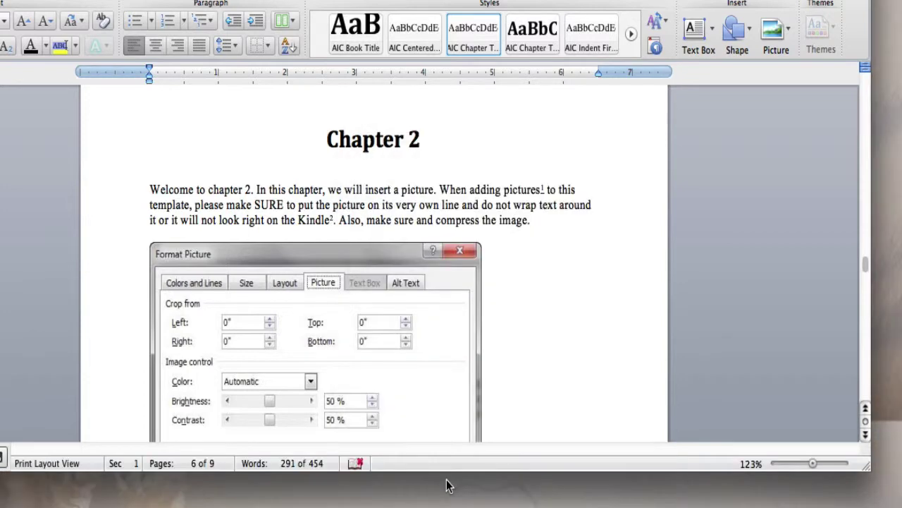
Step: Type 'This is my 2nd footnote' into the empty footnote 2 line at the page bottom
{"action": "scroll", "coordinate": [472, 375], "scroll_direction": "up", "scroll_amount": 4}
{"action": "scroll", "coordinate": [471, 374], "scroll_direction": "down", "scroll_amount": 6}
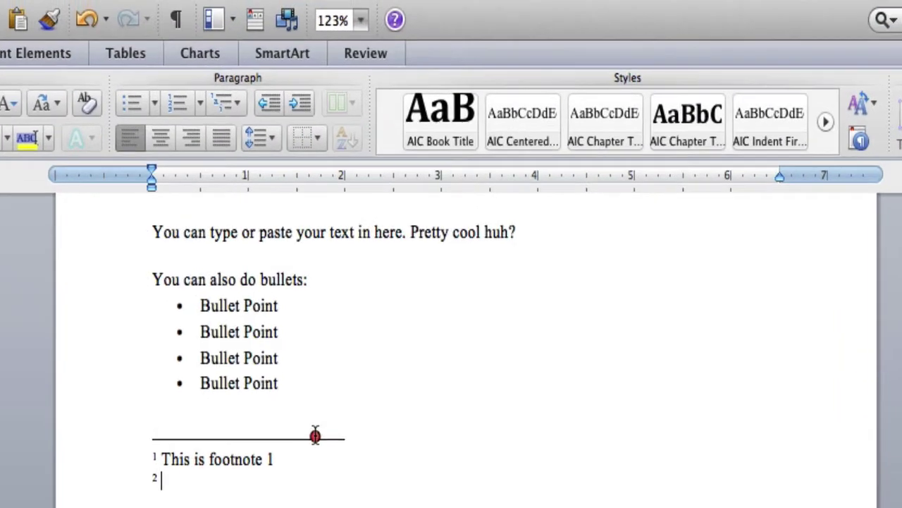
{"action": "mouse_move", "coordinate": [267, 261]}
{"action": "left_mouse_down"}
{"action": "mouse_move", "coordinate": [134, 256]}
{"action": "mouse_move", "coordinate": [121, 316]}
{"action": "left_mouse_up"}
{"action": "mouse_move", "coordinate": [112, 504]}
{"action": "left_mouse_down"}
{"action": "mouse_move", "coordinate": [296, 411]}
{"action": "mouse_move", "coordinate": [215, 407]}
{"action": "left_mouse_up"}
{"action": "left_click_drag", "start_coordinate": [296, 492], "coordinate": [204, 483]}
{"action": "key", "text": "Escape"}
{"action": "type", "text": "This is my 2nd foo"}
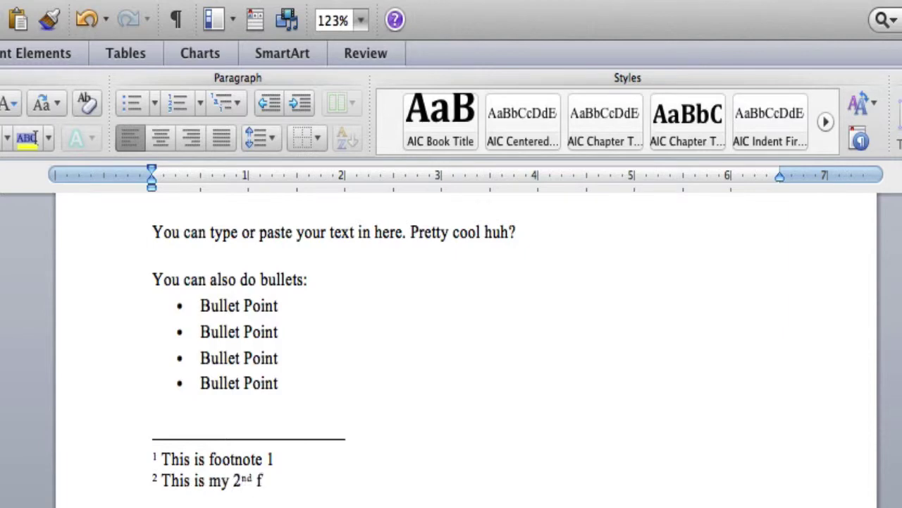
{"action": "type", "text": "tnote"}
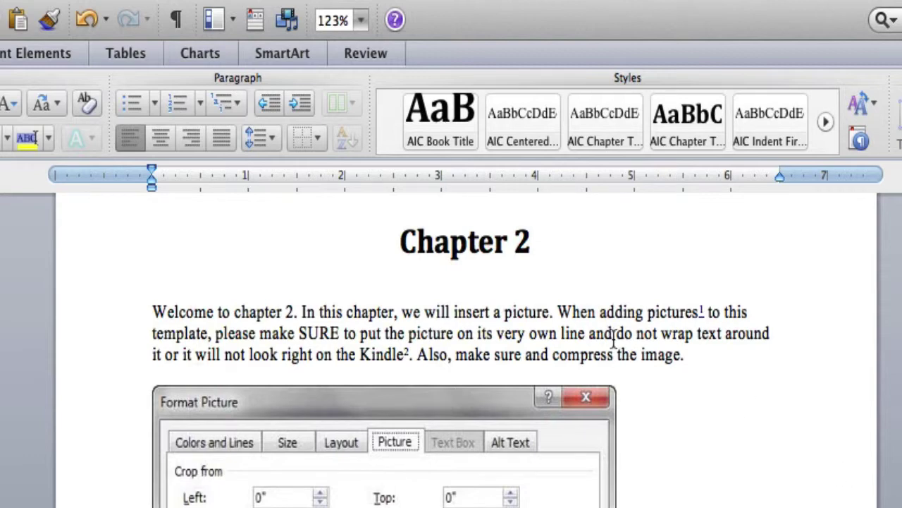
{"action": "mouse_move", "coordinate": [407, 340]}
{"action": "left_mouse_down"}
{"action": "mouse_move", "coordinate": [357, 333]}
{"action": "mouse_move", "coordinate": [369, 377]}
{"action": "mouse_move", "coordinate": [437, 356]}
{"action": "mouse_move", "coordinate": [410, 337]}
{"action": "mouse_move", "coordinate": [490, 299]}
{"action": "left_mouse_up"}
{"action": "key", "text": "Escape"}
{"action": "left_click", "coordinate": [415, 338]}
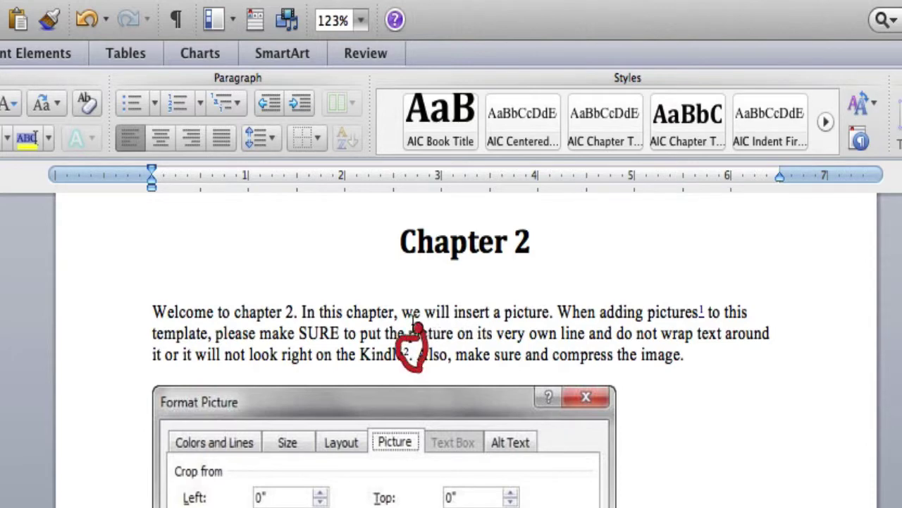
{"action": "left_click", "coordinate": [501, 332]}
{"action": "mouse_move", "coordinate": [520, 280]}
{"action": "left_mouse_down"}
{"action": "mouse_move", "coordinate": [412, 344]}
{"action": "mouse_move", "coordinate": [451, 357]}
{"action": "left_mouse_up"}
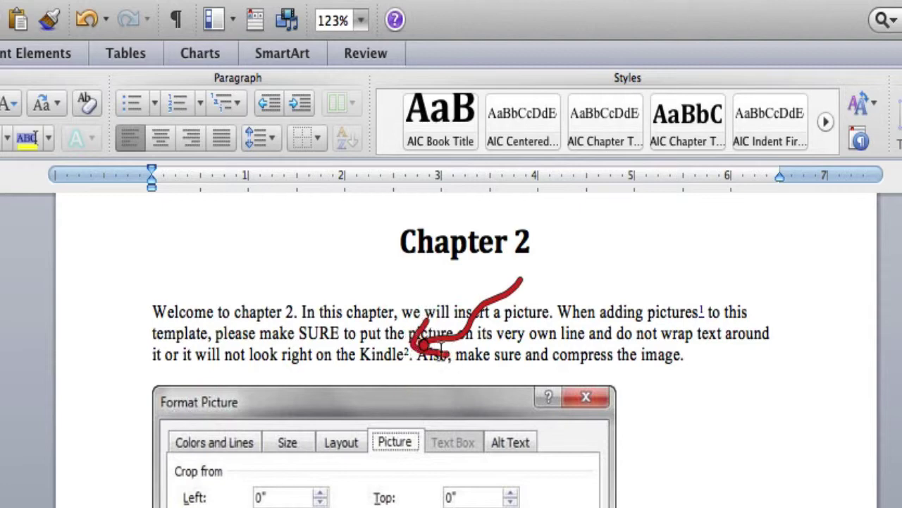
{"action": "scroll", "coordinate": [458, 352], "scroll_direction": "down", "scroll_amount": 1}
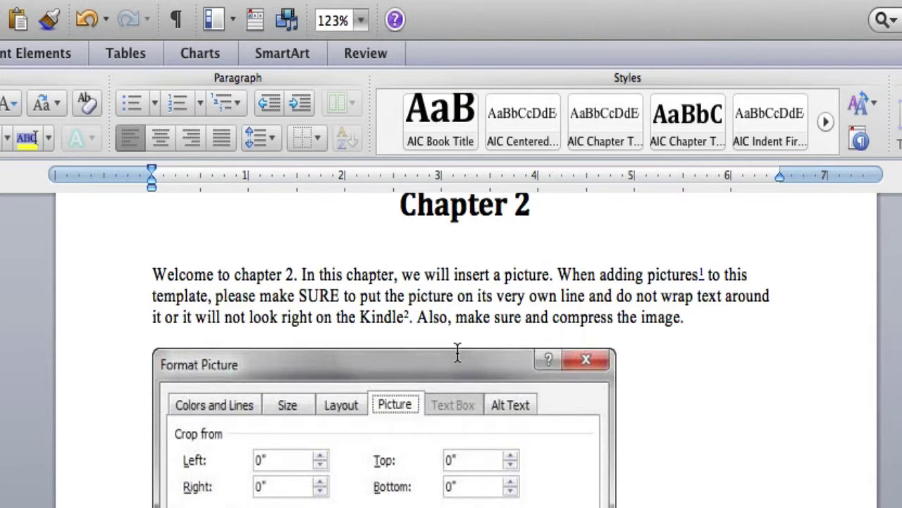
{"action": "scroll", "coordinate": [458, 352], "scroll_direction": "down", "scroll_amount": 8}
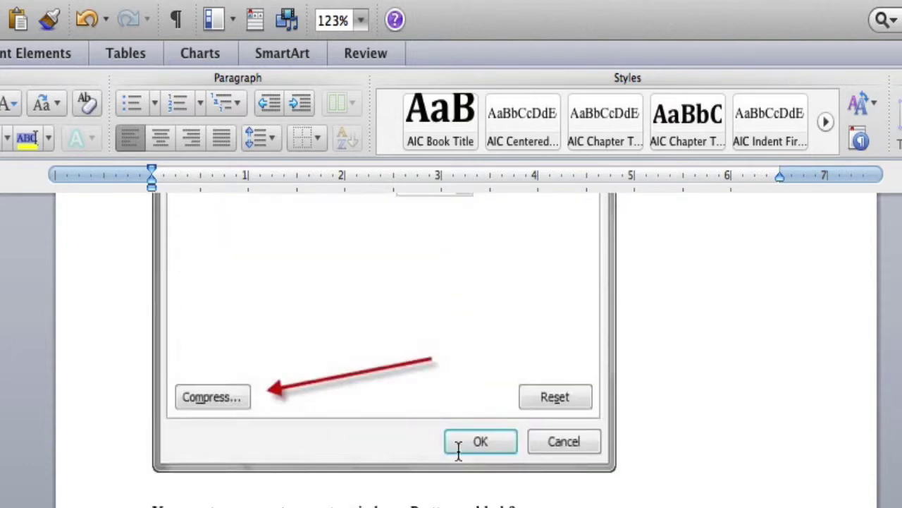
{"action": "scroll", "coordinate": [459, 451], "scroll_direction": "down", "scroll_amount": 7}
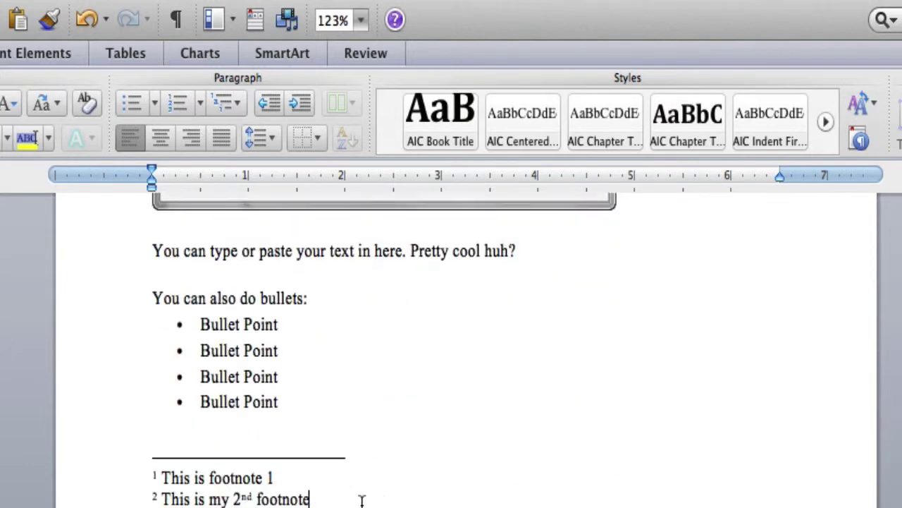
Step: Select the footnote 2 text and add a bookmark for it named 'footnote2'
{"action": "left_click_drag", "start_coordinate": [325, 496], "coordinate": [163, 499]}
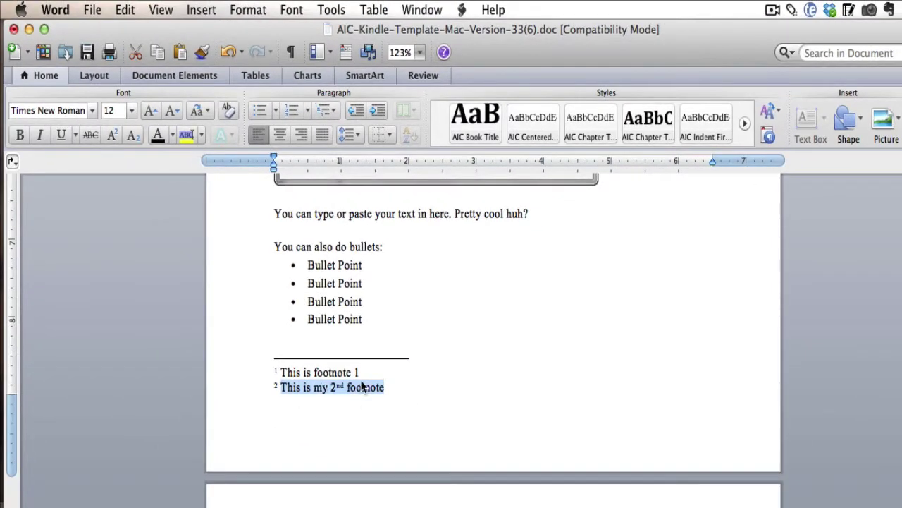
{"action": "left_click", "coordinate": [197, 13]}
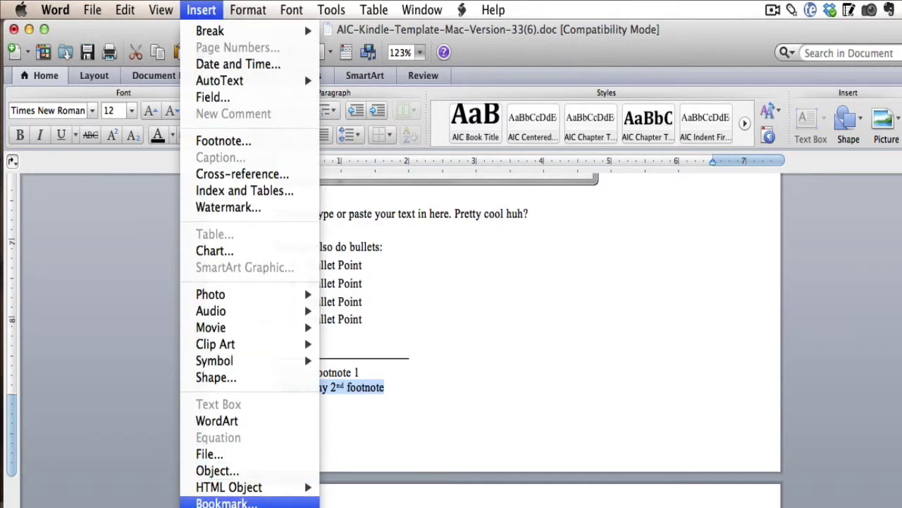
{"action": "left_click", "coordinate": [225, 502]}
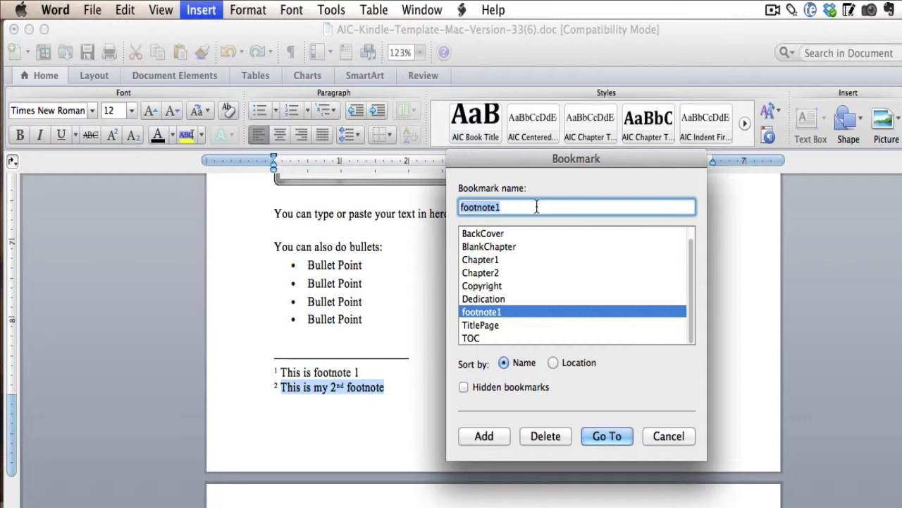
{"action": "type", "text": "foo"}
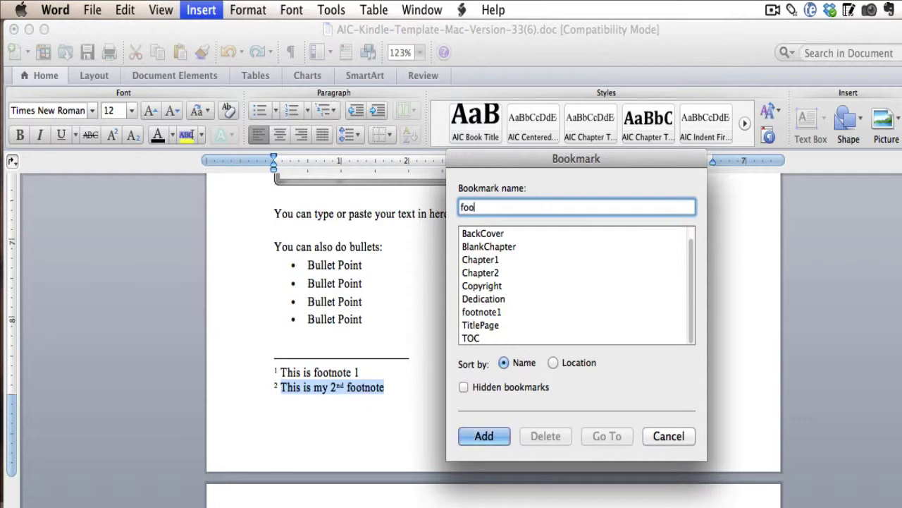
{"action": "type", "text": "tnote2"}
{"action": "left_click", "coordinate": [484, 436]}
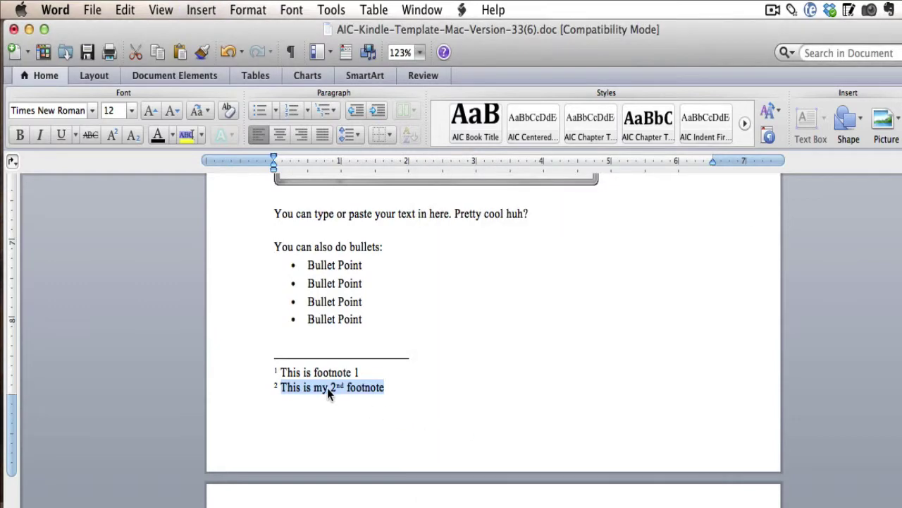
Step: Hyperlink the superscript 2 after 'Kindle' to the 'footnote2' bookmark anchor using Cmd+K
{"action": "scroll", "coordinate": [420, 387], "scroll_direction": "up", "scroll_amount": 4}
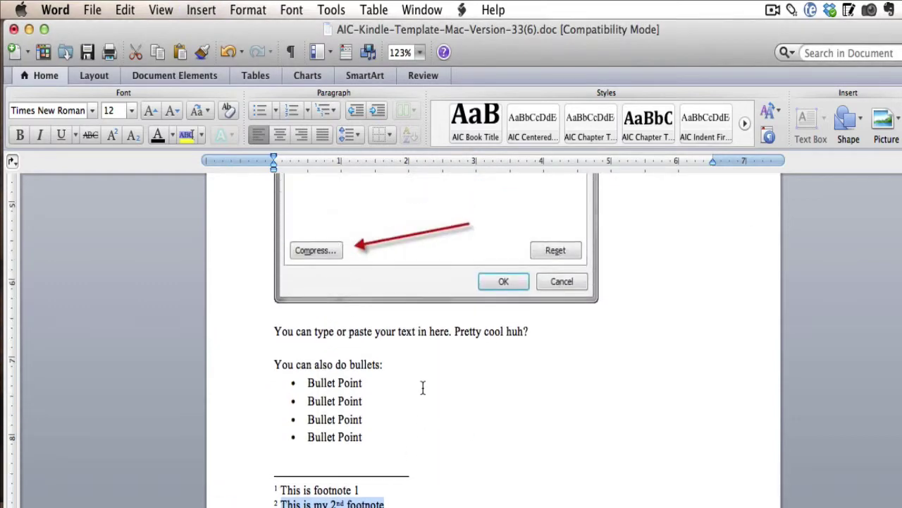
{"action": "scroll", "coordinate": [423, 387], "scroll_direction": "up", "scroll_amount": 6}
{"action": "scroll", "coordinate": [564, 352], "scroll_direction": "up", "scroll_amount": 4}
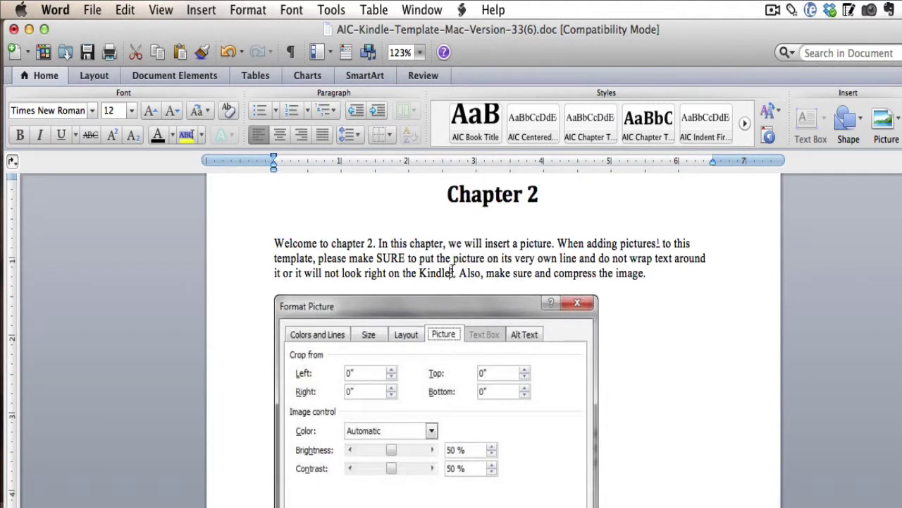
{"action": "left_click_drag", "start_coordinate": [450, 273], "coordinate": [456, 272]}
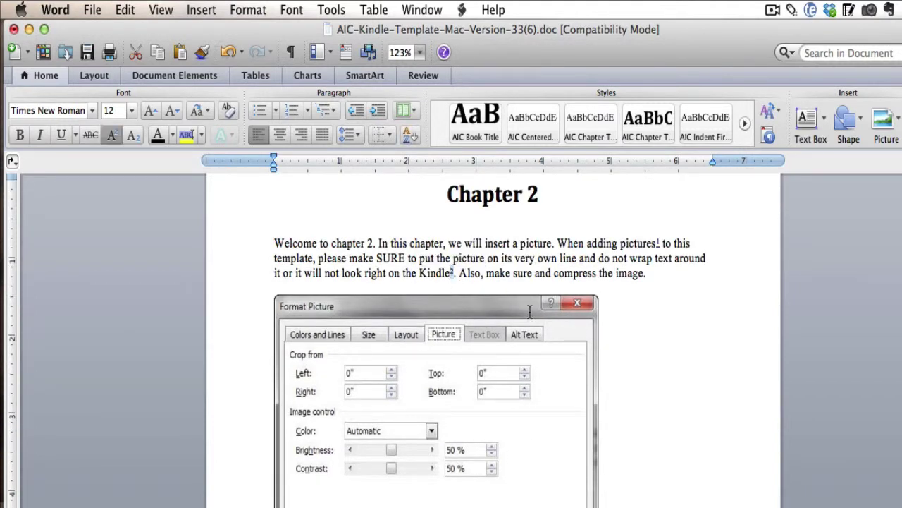
{"action": "left_click", "coordinate": [207, 17]}
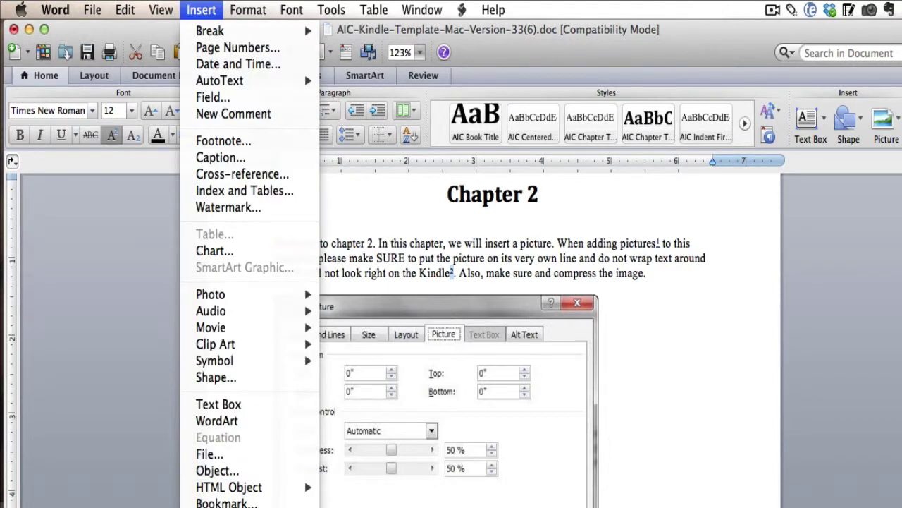
{"action": "key", "text": "super+k"}
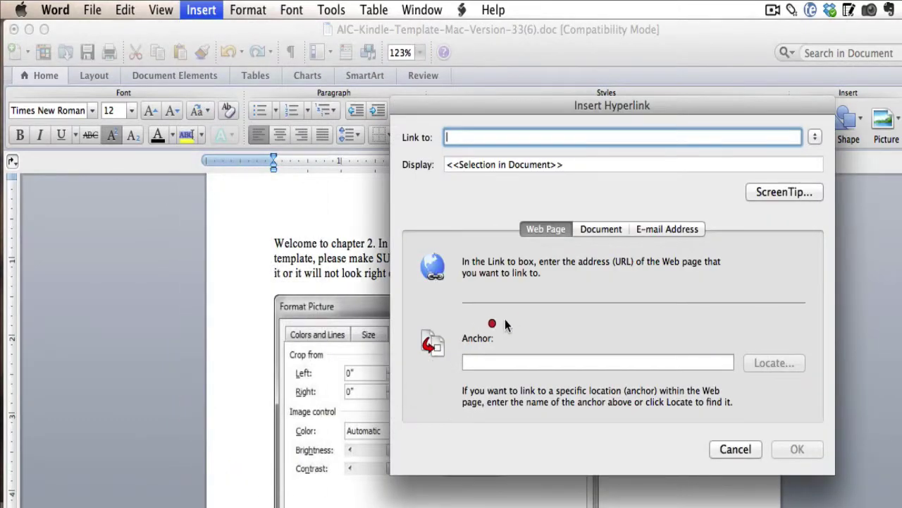
{"action": "mouse_move", "coordinate": [508, 317]}
{"action": "left_mouse_down"}
{"action": "mouse_move", "coordinate": [423, 321]}
{"action": "mouse_move", "coordinate": [566, 392]}
{"action": "mouse_move", "coordinate": [793, 368]}
{"action": "mouse_move", "coordinate": [431, 331]}
{"action": "mouse_move", "coordinate": [533, 313]}
{"action": "mouse_move", "coordinate": [553, 332]}
{"action": "left_mouse_up"}
{"action": "left_click", "coordinate": [532, 360]}
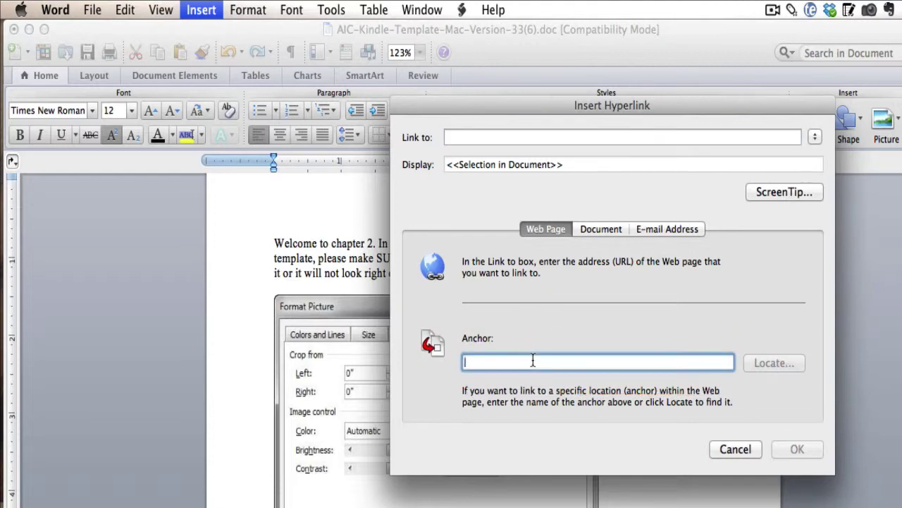
{"action": "type", "text": "footnote2"}
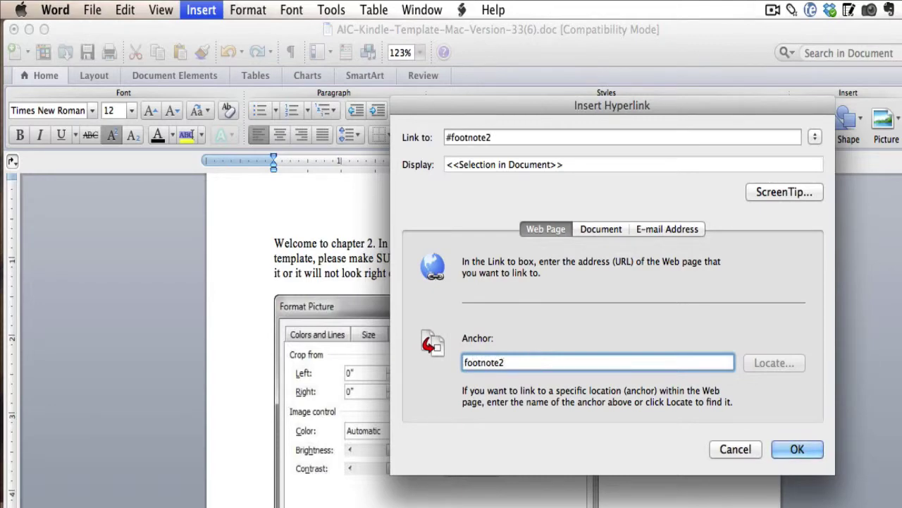
{"action": "left_click", "coordinate": [800, 449]}
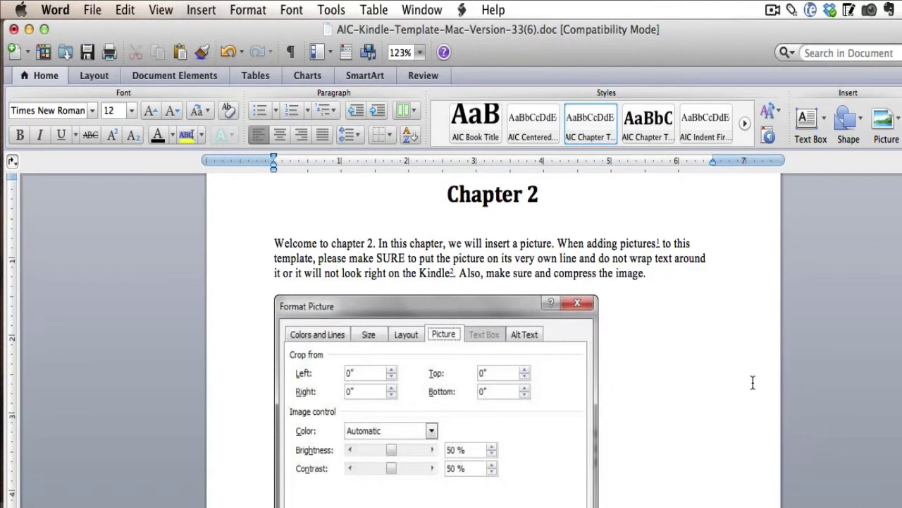
{"action": "left_click", "coordinate": [452, 274]}
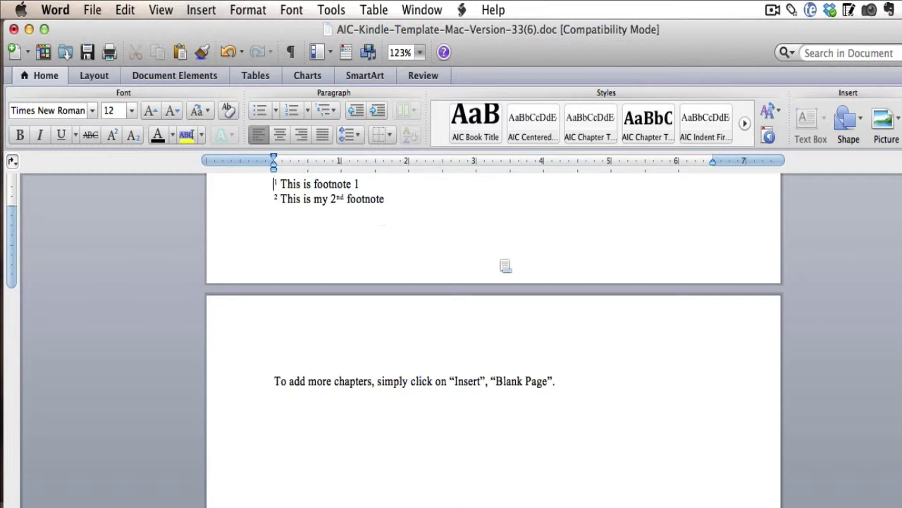
{"action": "scroll", "coordinate": [716, 302], "scroll_direction": "up", "scroll_amount": 10}
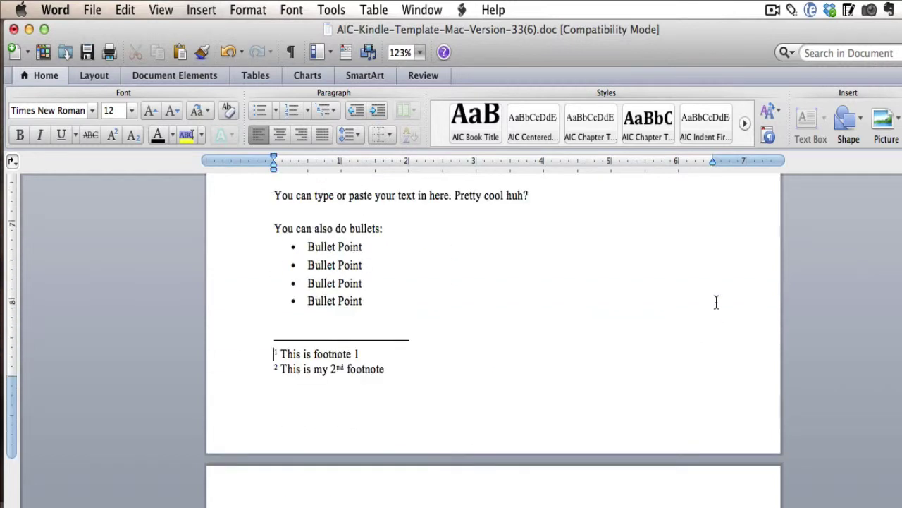
{"action": "scroll", "coordinate": [728, 313], "scroll_direction": "up", "scroll_amount": 5}
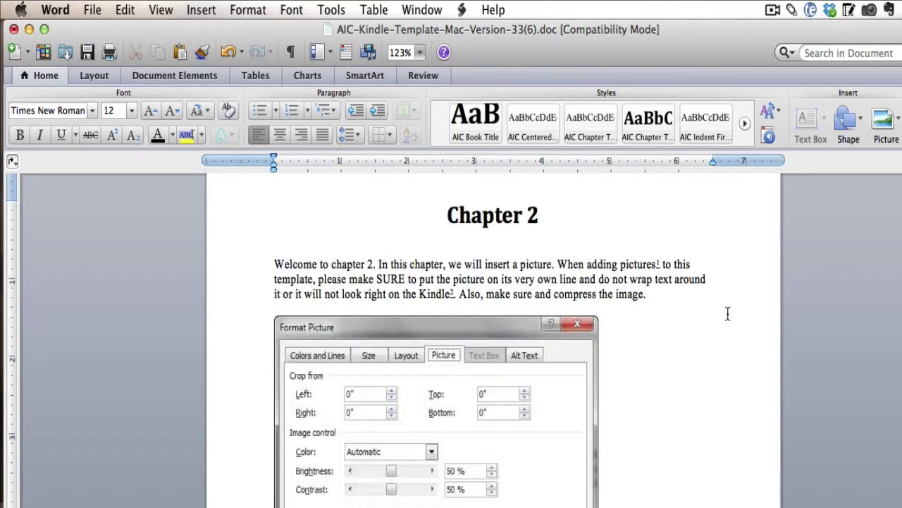
{"action": "left_click", "coordinate": [520, 278]}
{"action": "left_click", "coordinate": [203, 10]}
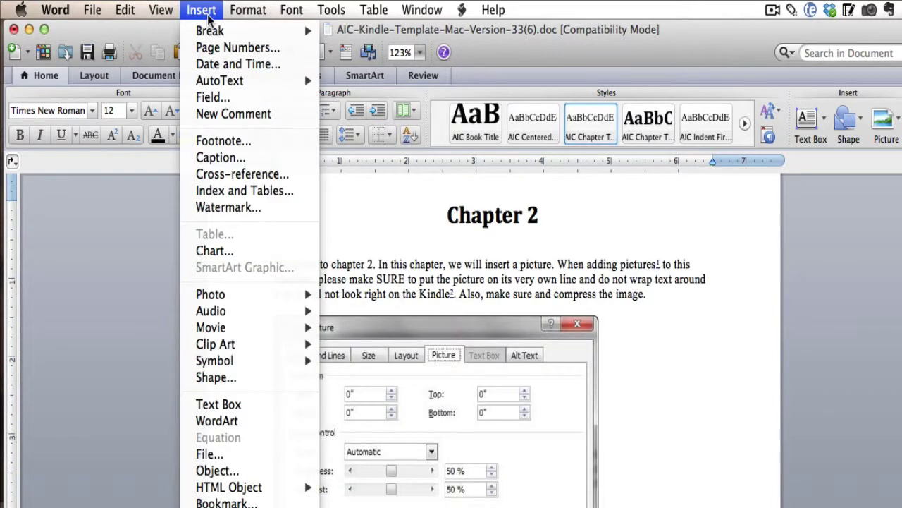
{"action": "left_click", "coordinate": [116, 222]}
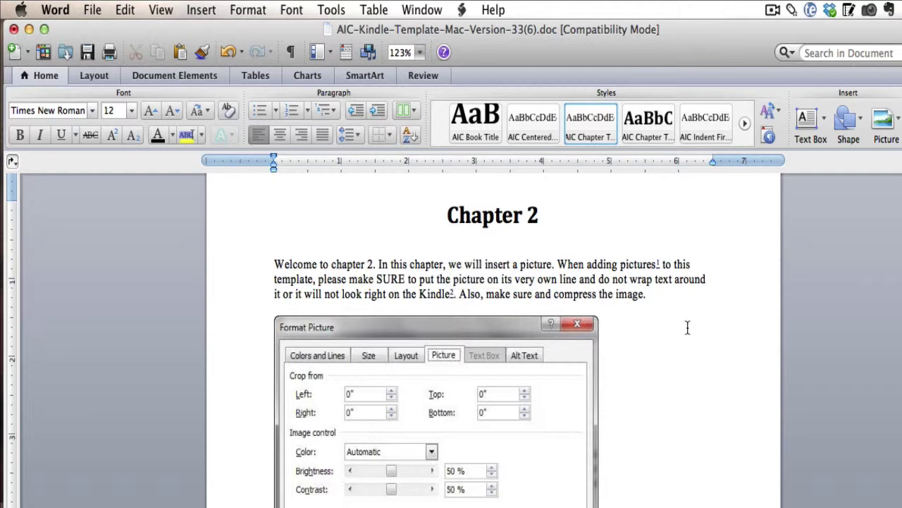
{"action": "scroll", "coordinate": [771, 365], "scroll_direction": "down", "scroll_amount": 5}
{"action": "scroll", "coordinate": [771, 364], "scroll_direction": "down", "scroll_amount": 1}
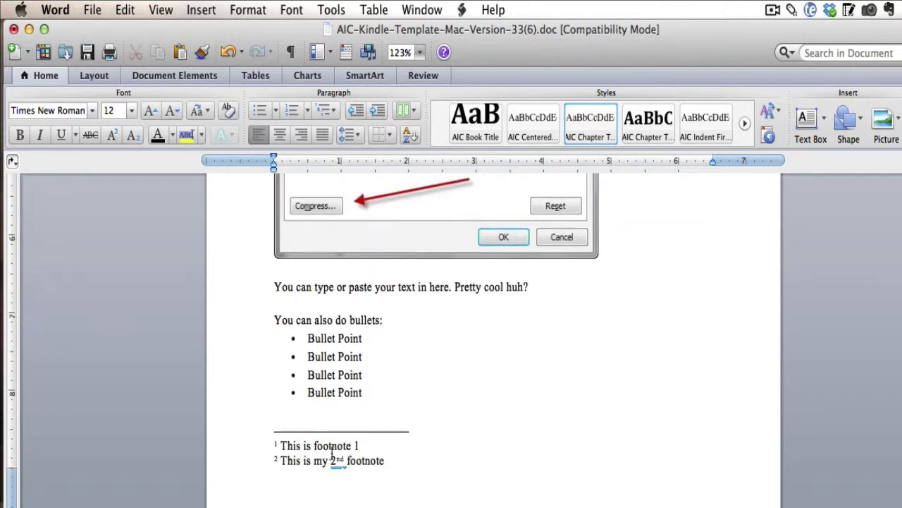
{"action": "scroll", "coordinate": [339, 448], "scroll_direction": "up", "scroll_amount": 5}
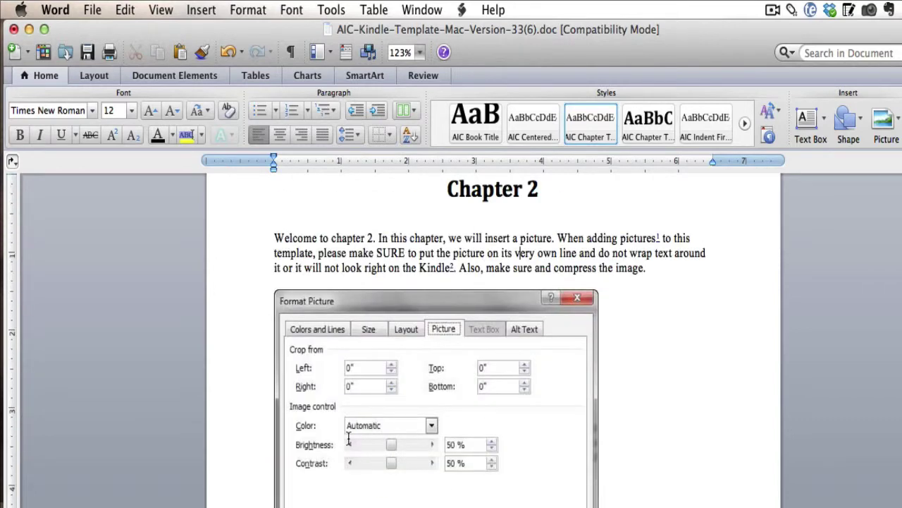
{"action": "scroll", "coordinate": [348, 440], "scroll_direction": "down", "scroll_amount": 3}
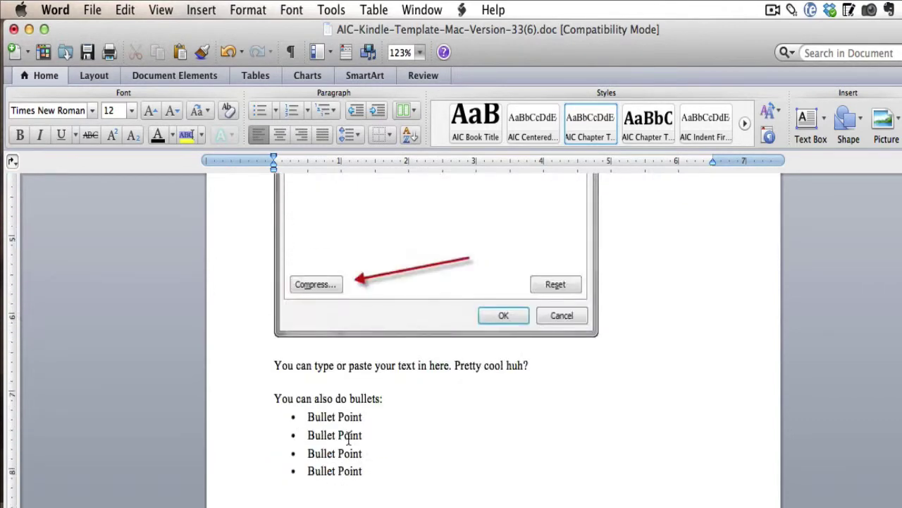
{"action": "scroll", "coordinate": [338, 399], "scroll_direction": "up", "scroll_amount": 5}
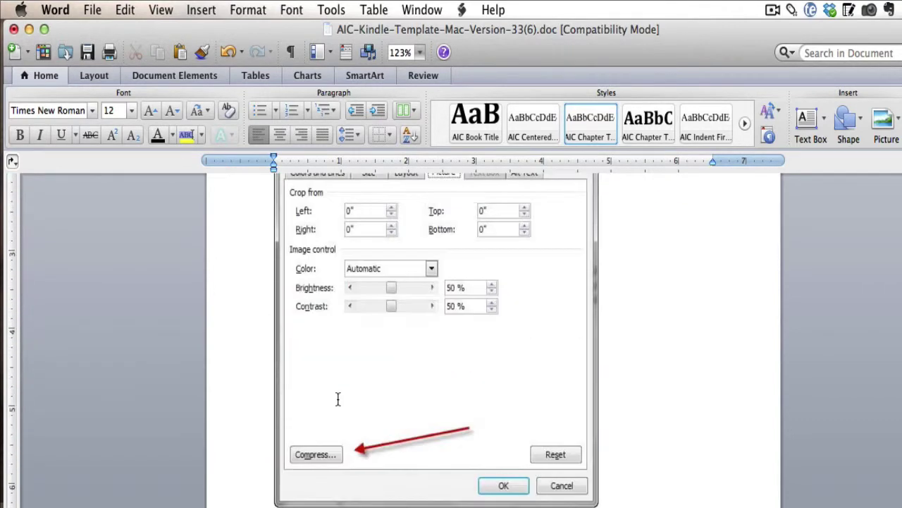